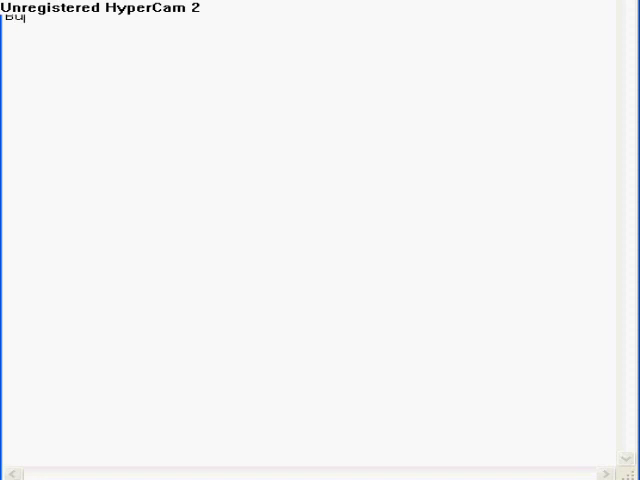
type("eno hoy les voy")
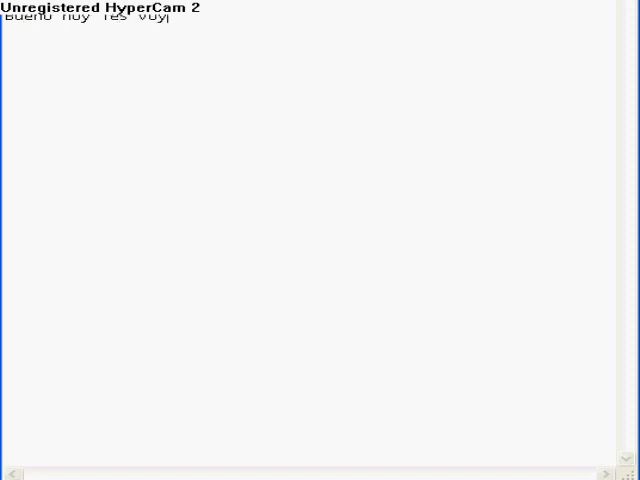
type(" a ")
type("enseñar c")
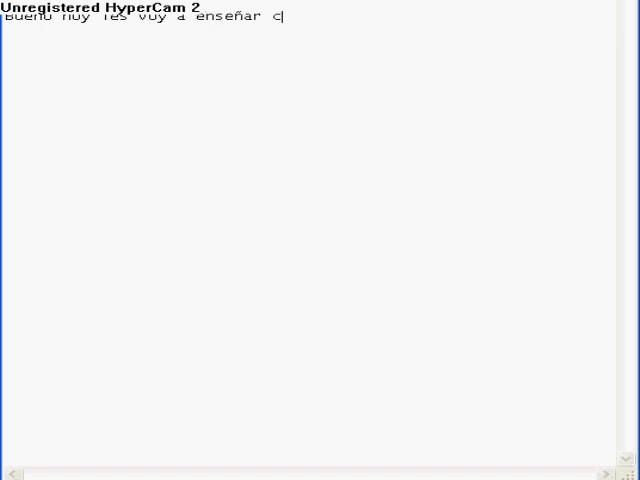
type("omo aser ")
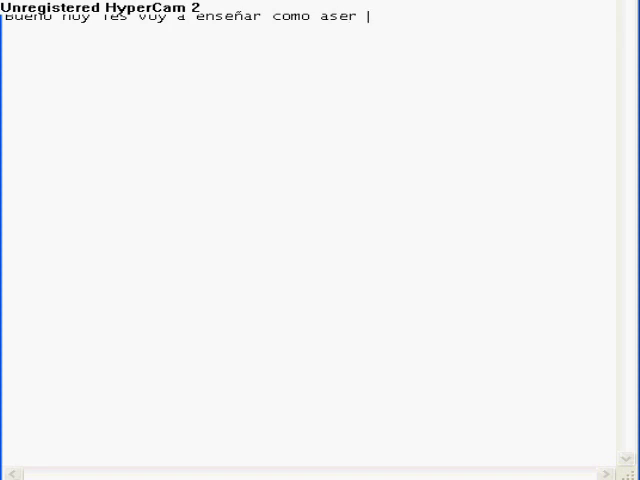
type("la muerte")
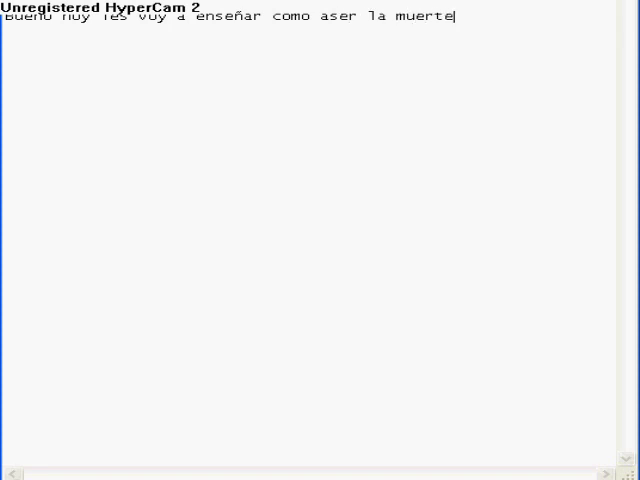
type(" giratori")
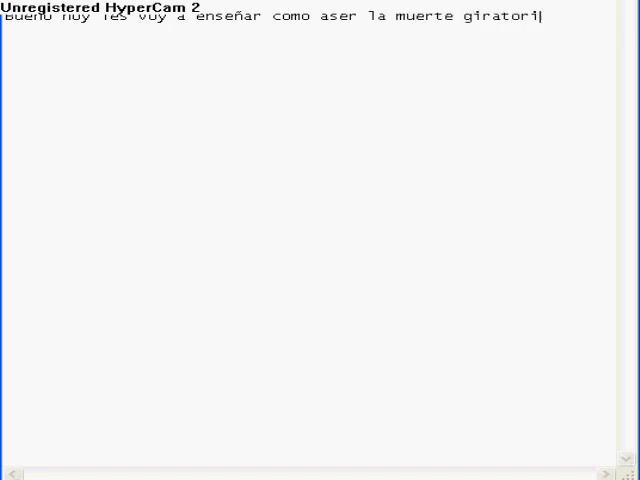
type("a")
- Type the Spanish spinning-death intro over two lines, then select and delete all of it
key("Return")
type("en el tor")
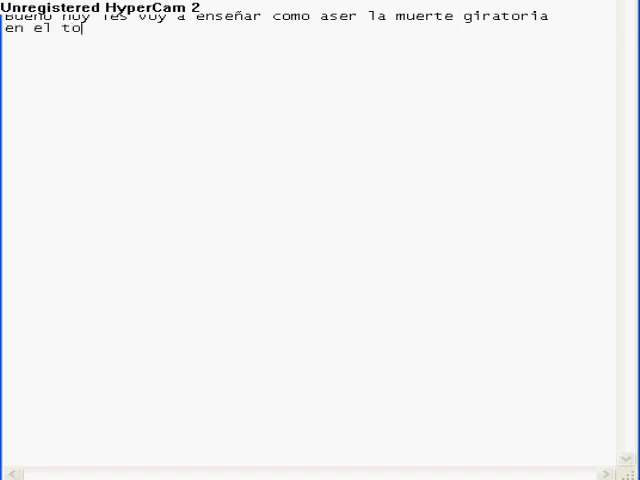
type("tu")
type("re ga")
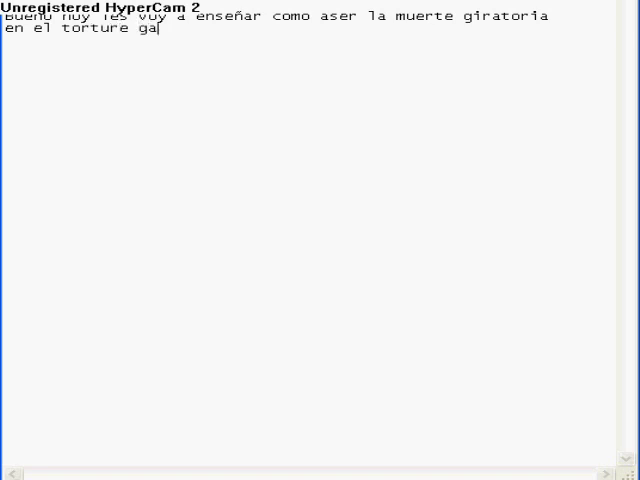
type("me 2 de")
type(" minijuegos")
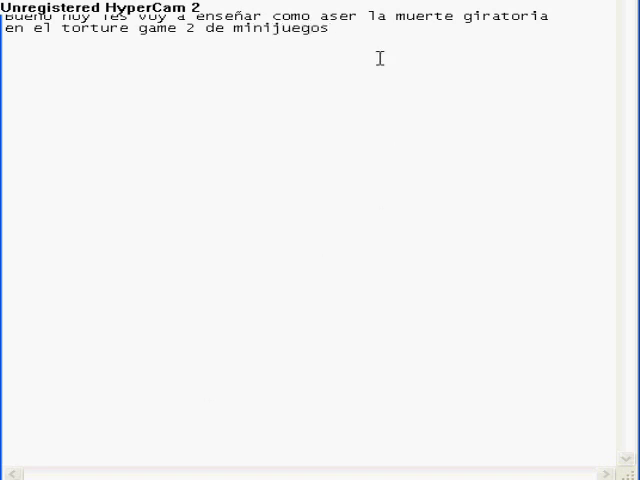
mouse_move(332, 30)
left_mouse_down()
mouse_move(34, 27)
mouse_move(6, 17)
left_mouse_up()
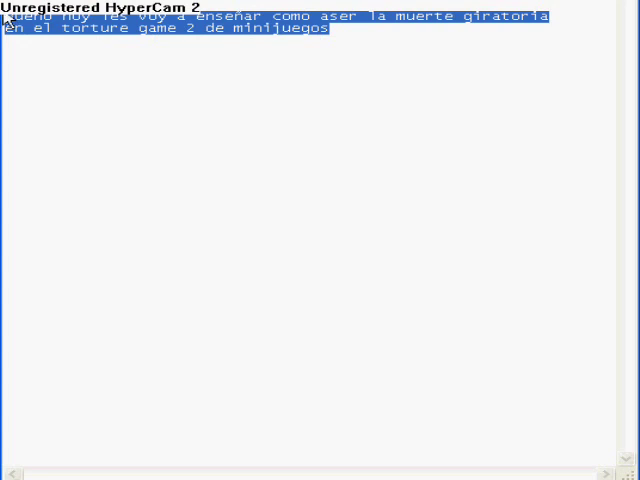
key("Delete")
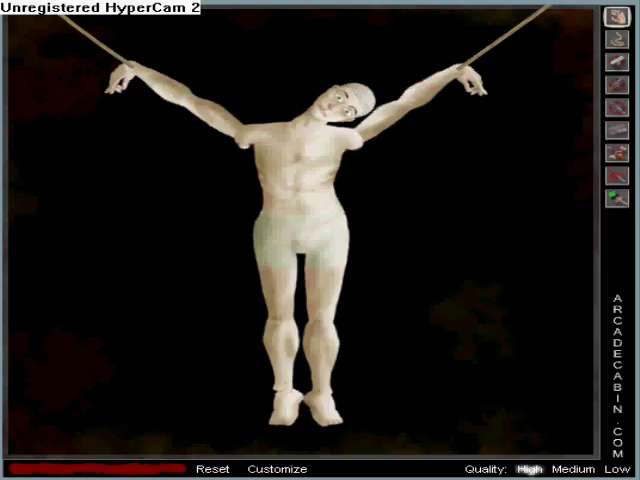
- With Spikes, fire a horizontal spike through the knees and vertical spikes through both wrists
left_click(620, 180)
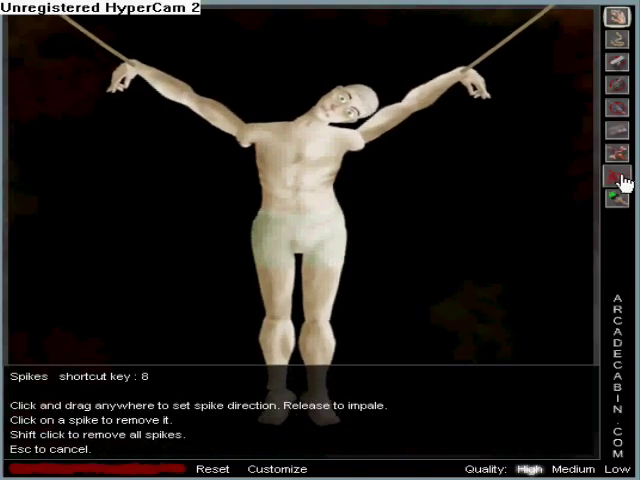
left_click_drag(381, 331, 340, 330)
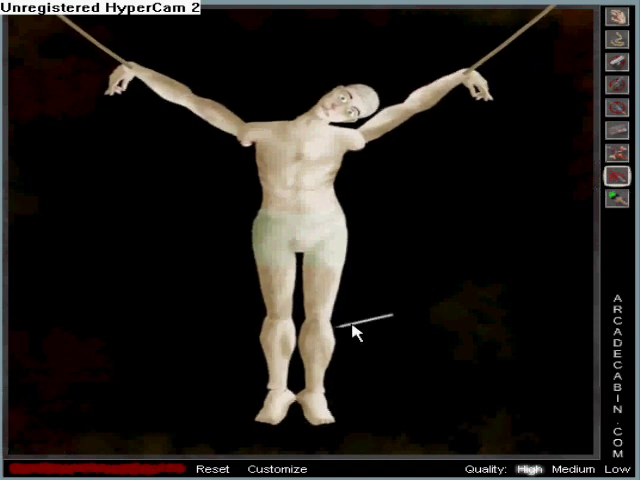
left_click(340, 330)
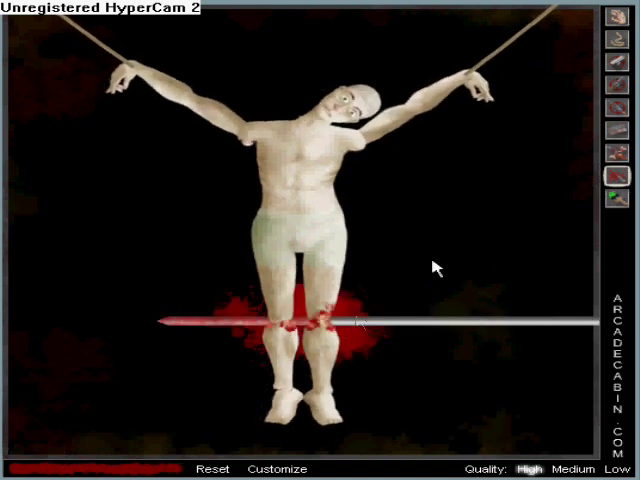
left_click(446, 140)
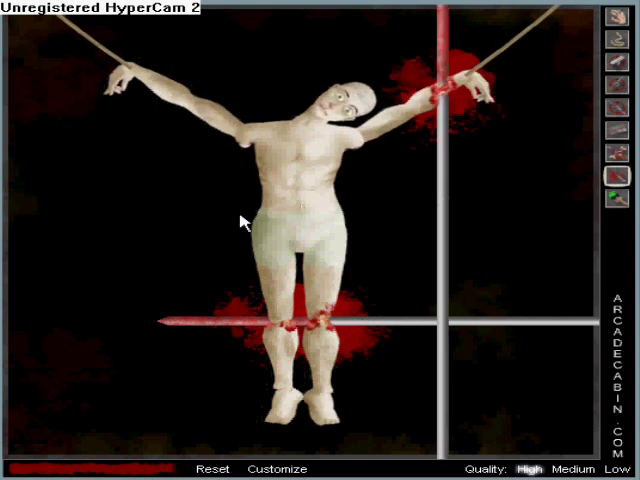
left_click(161, 168)
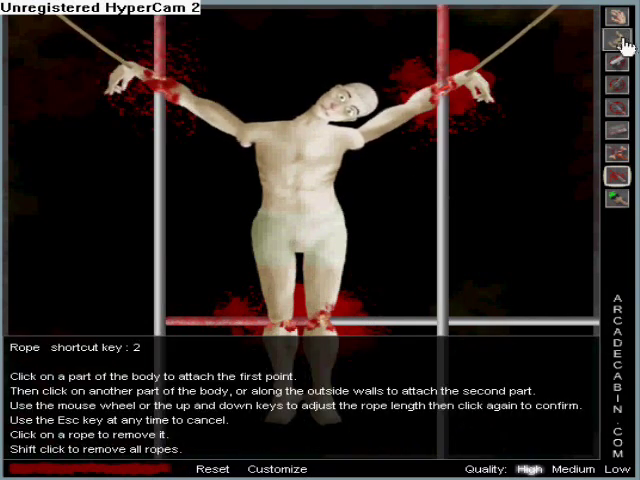
left_click(612, 40)
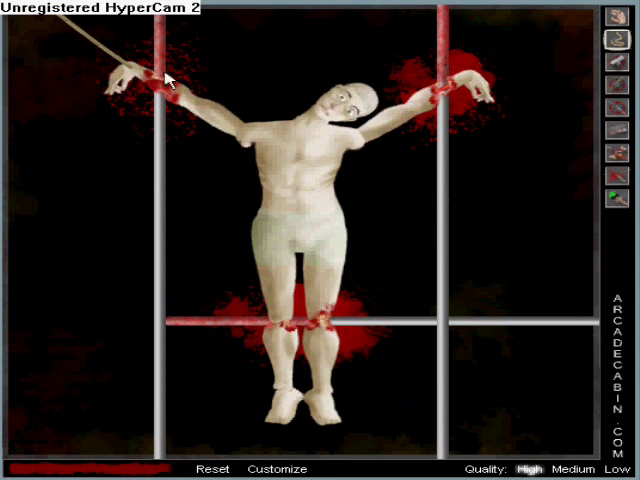
left_click(104, 57)
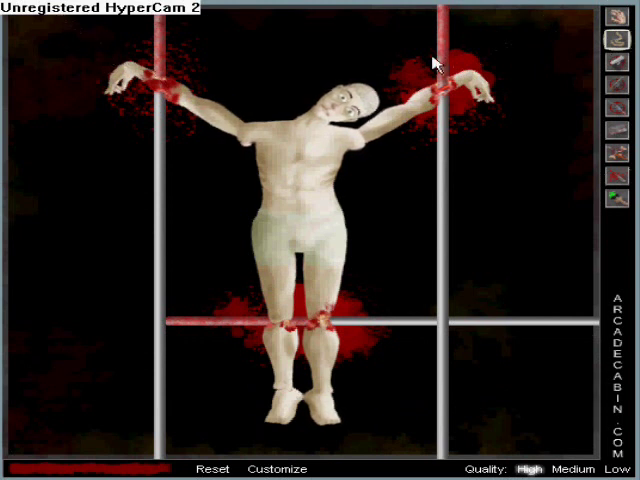
left_click(616, 18)
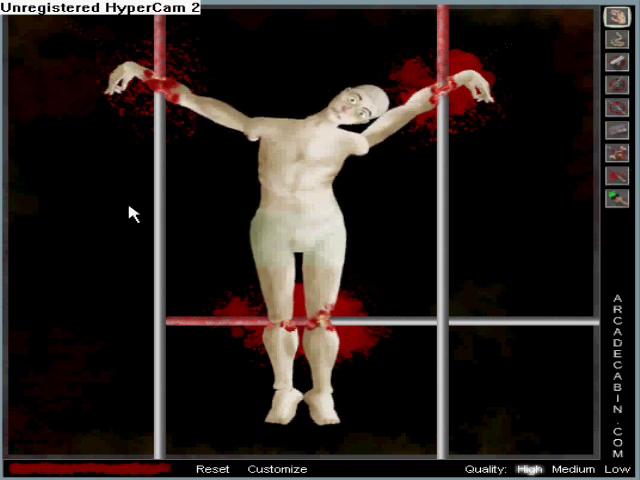
left_click(270, 213)
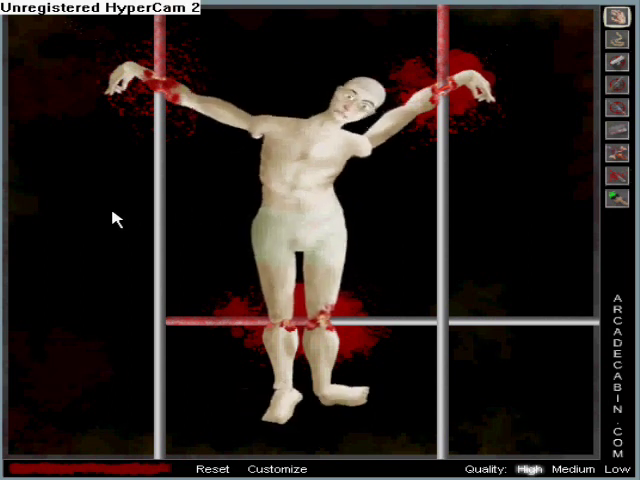
left_click(240, 216)
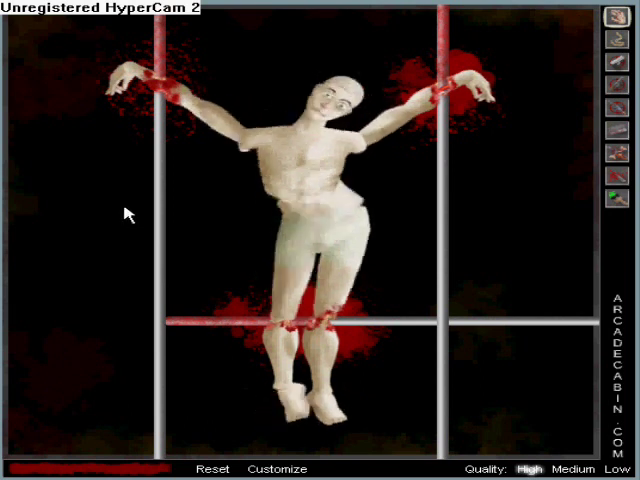
left_click(287, 213)
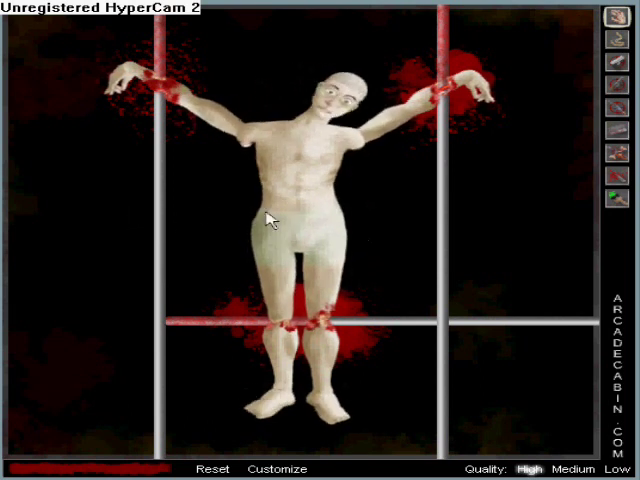
left_click(296, 214)
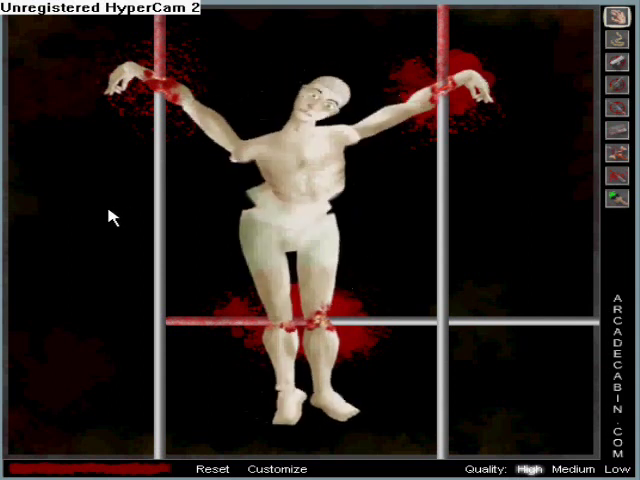
- Pull out the left-arm and remaining body spikes so the ragdoll drops, then spike the fallen body
left_click(620, 178)
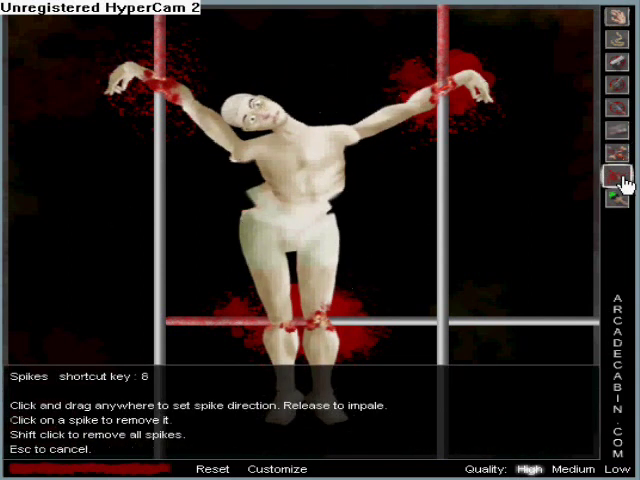
left_click(161, 259)
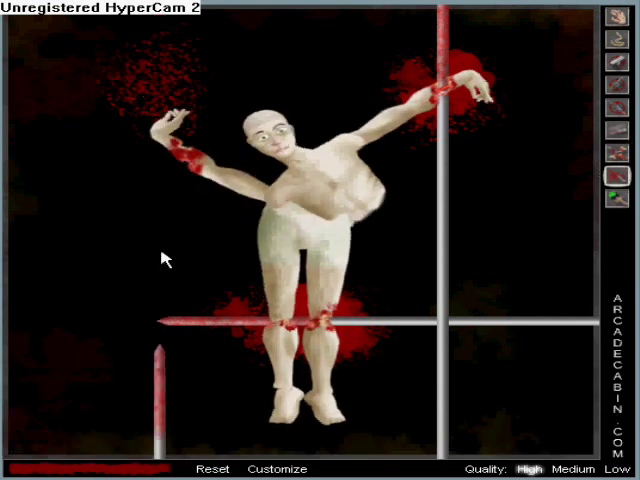
left_click(445, 274)
left_click(443, 323)
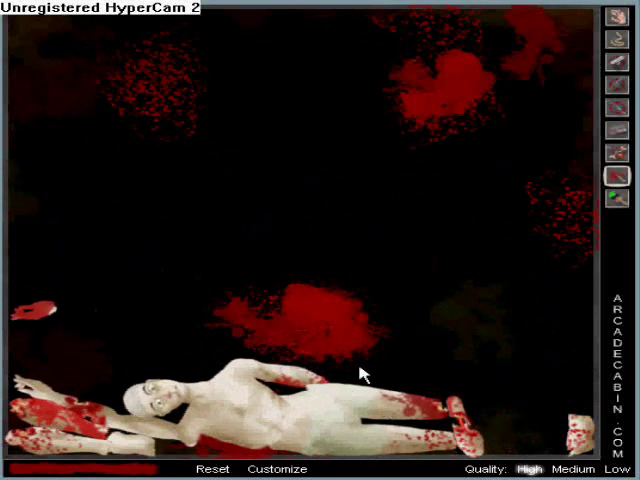
left_click(374, 411)
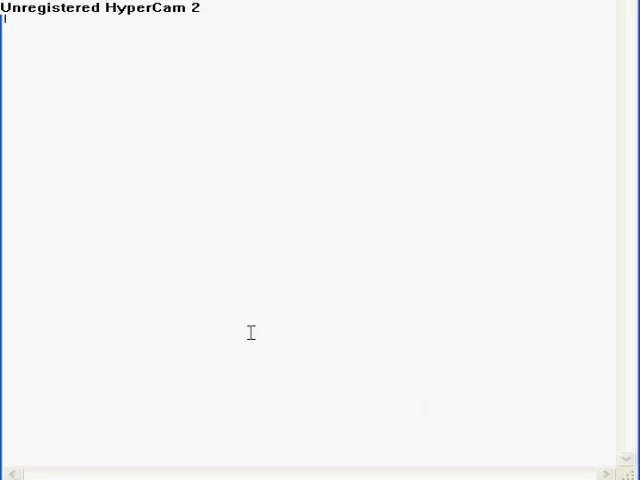
type("B")
type("ueno eso es todo ojala")
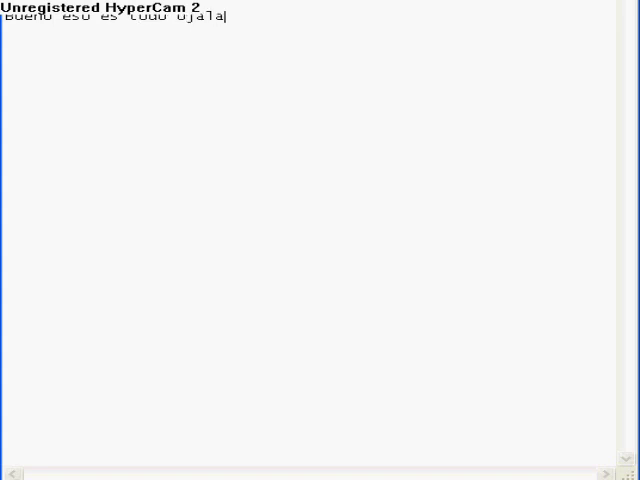
type(" q les a")
type(" ya")
type("ust")
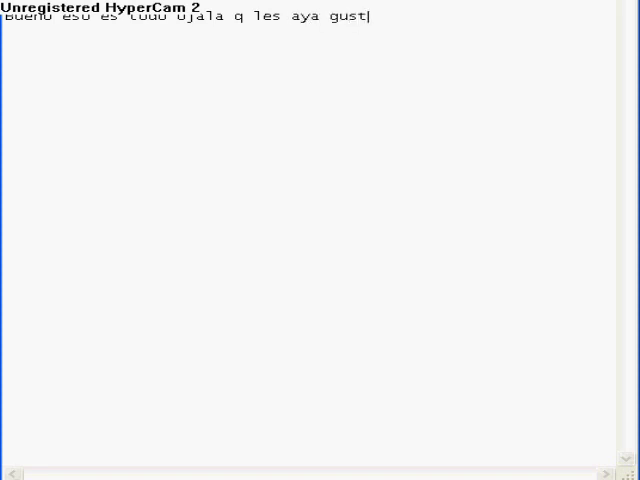
type("ado ")
type("y q p")
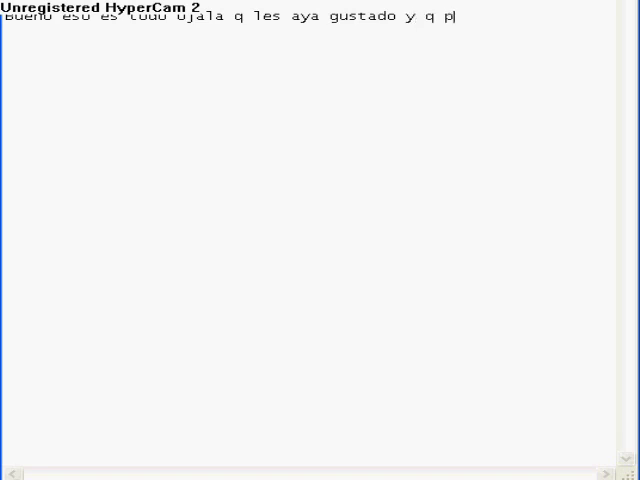
type("ued")
type("dan ")
type("se")
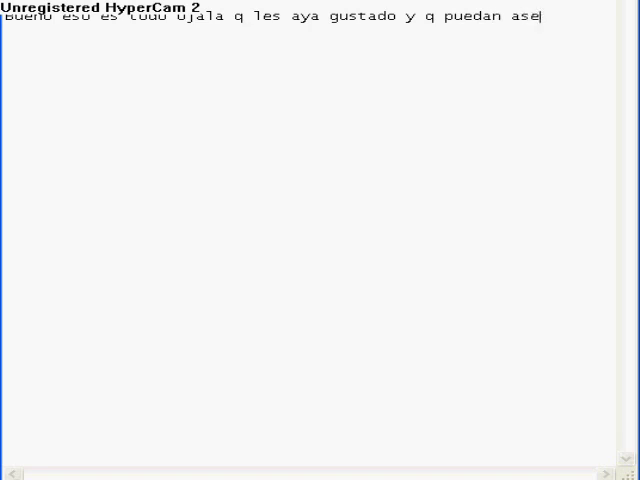
type("ro")
- Start a new line below the goodbye message for the credit line
key("Return")
type("exo x ")
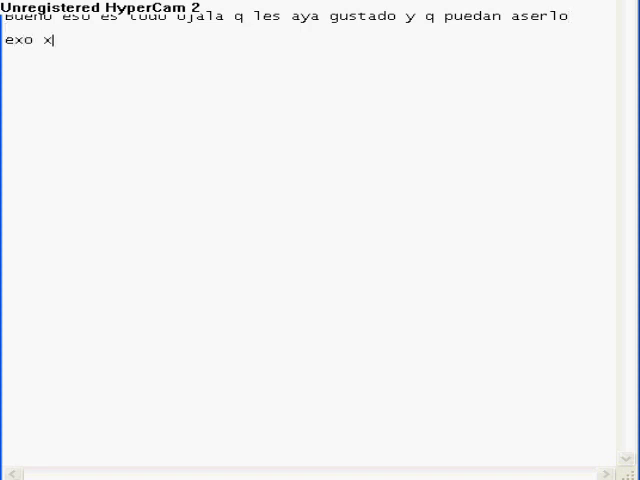
type("mathia")
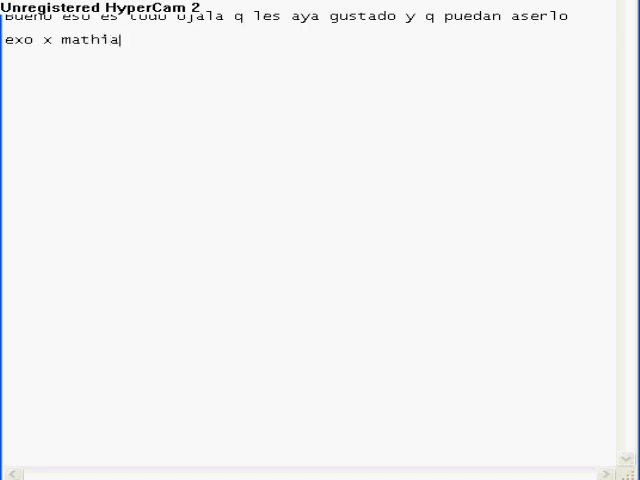
type("ss201")
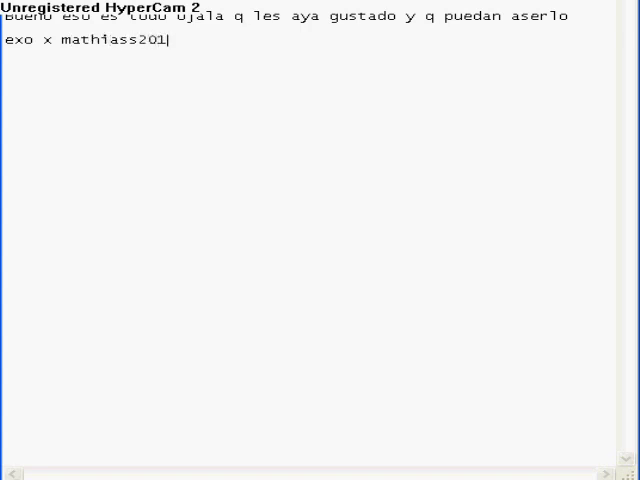
type("0")
type(" xDDDD")
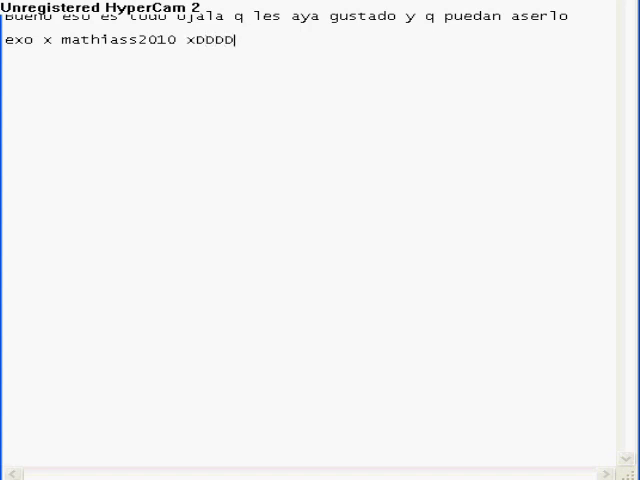
type("!!1")
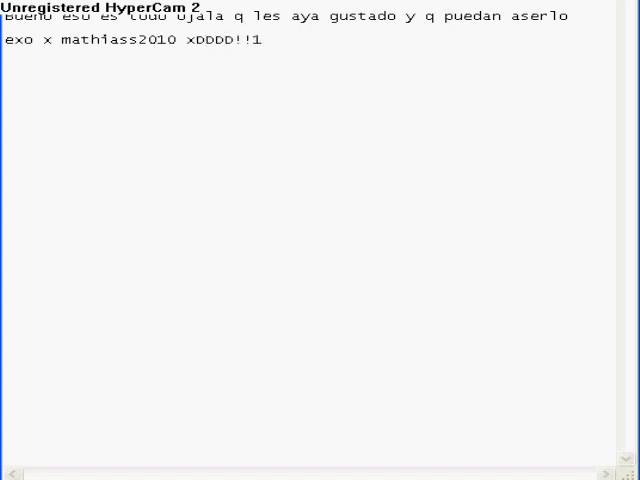